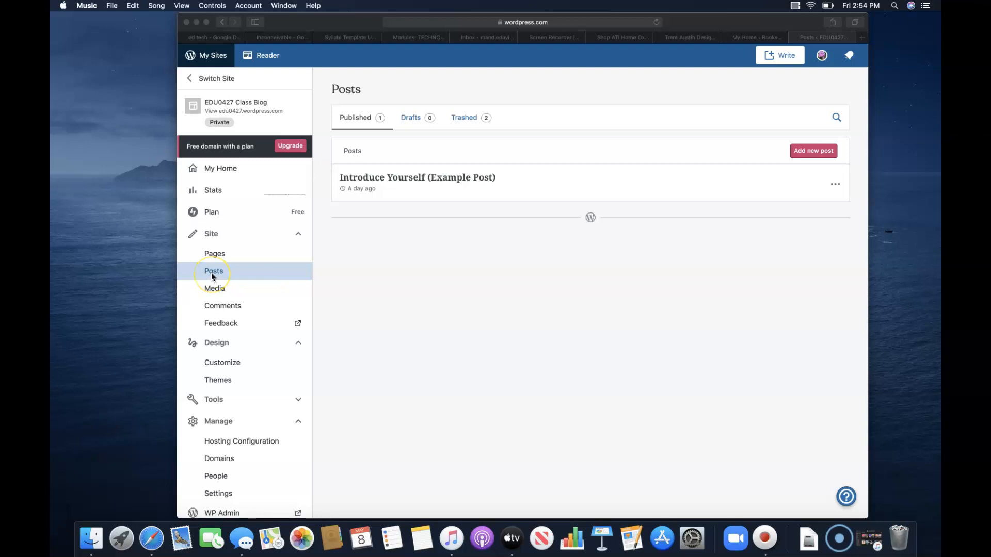
Step: Move the published post "Introduce Yourself (Example Post)" to the trash and check the trashed posts list
left_click(319, 265)
left_click(835, 186)
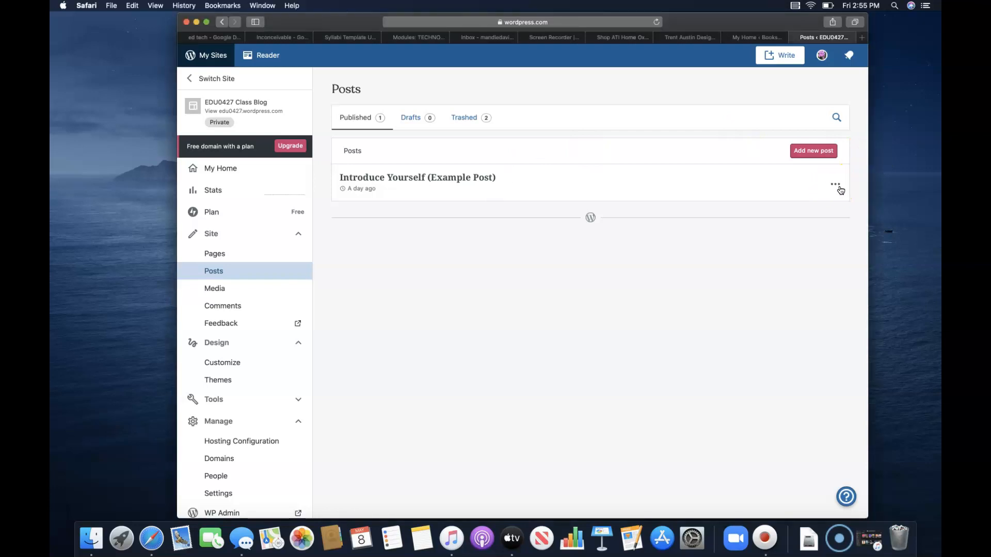
left_click(837, 187)
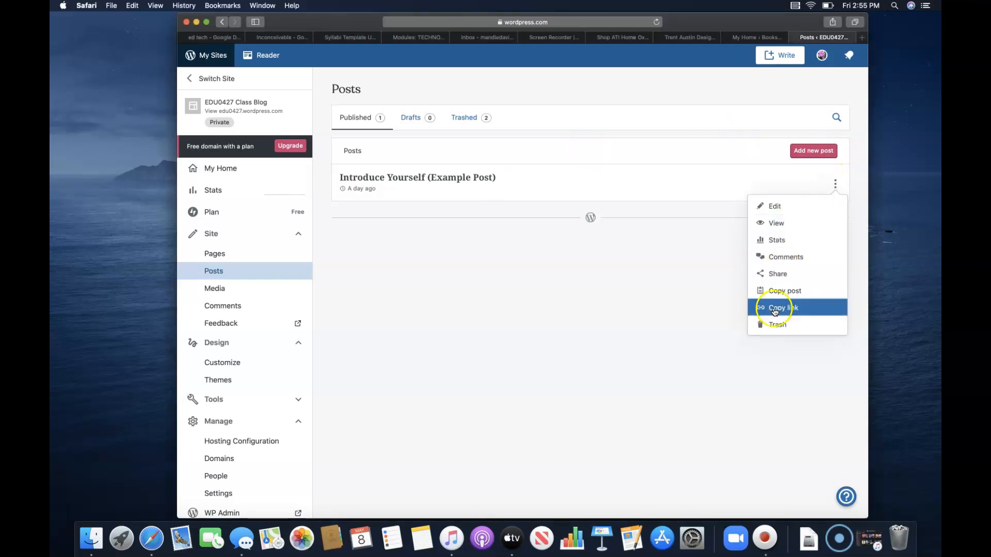
left_click(775, 326)
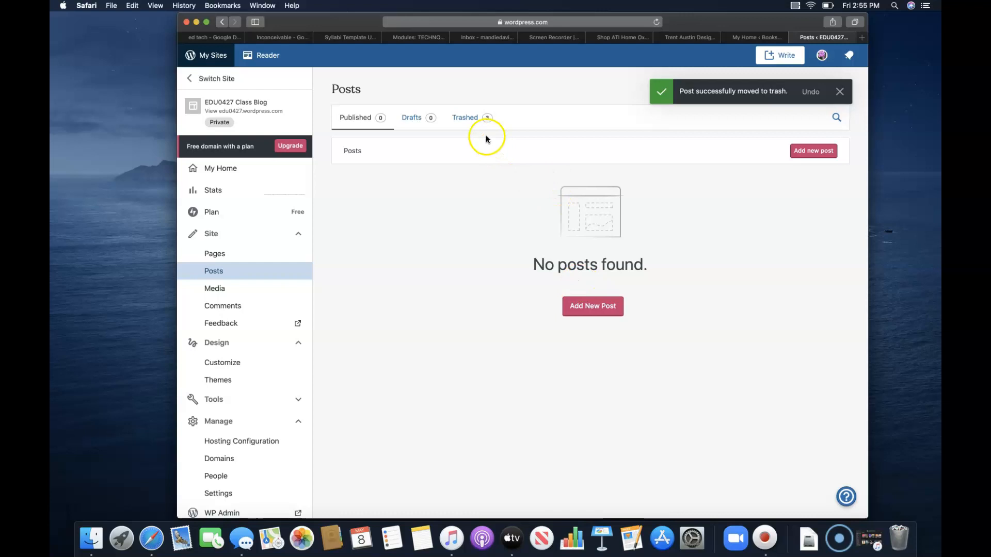
left_click(472, 122)
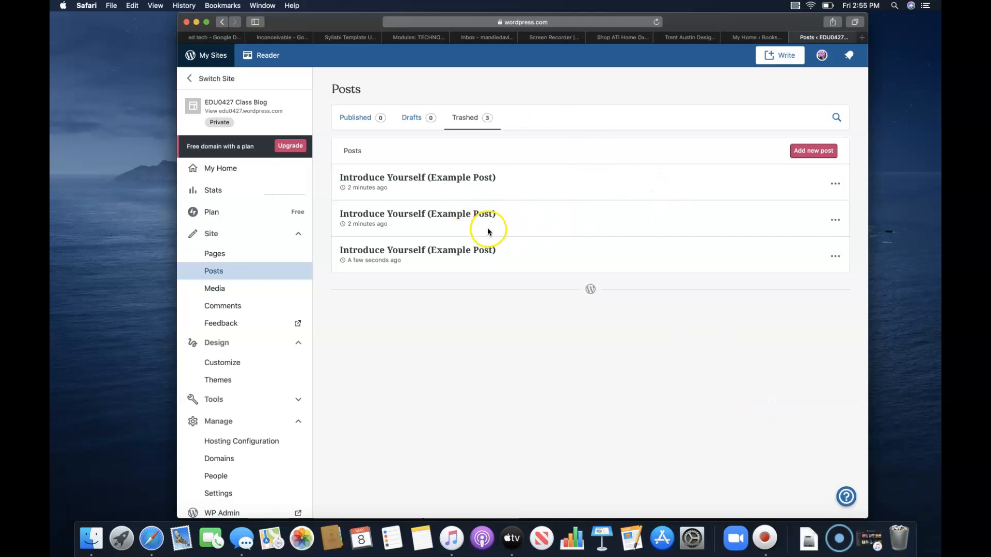
left_click(348, 118)
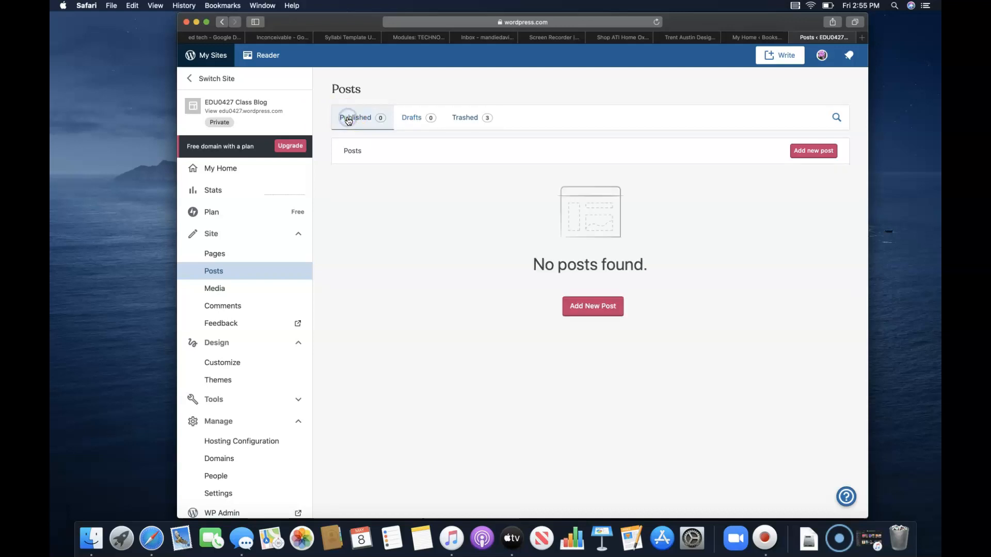
Step: Create a new post titled "Blog Reviews" and write one paragraph of random filler letters beginning with "j;kfadsf;sdajf" as its body
left_click(821, 154)
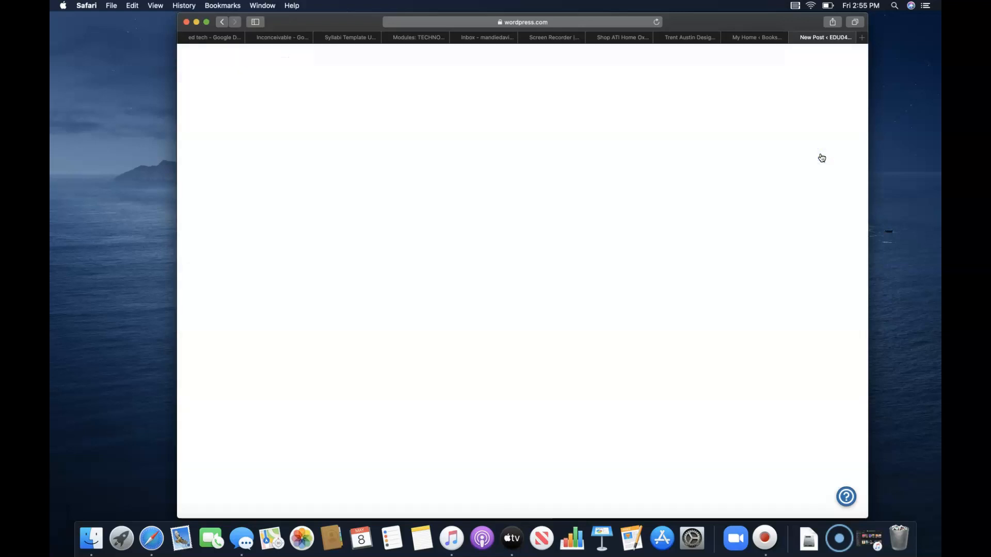
left_click(293, 124)
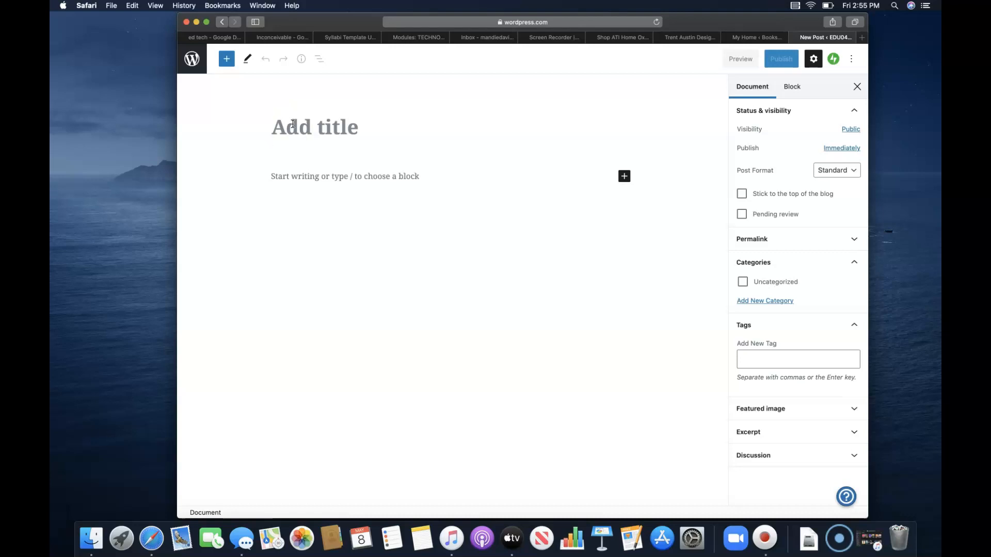
type("Blog Reviews")
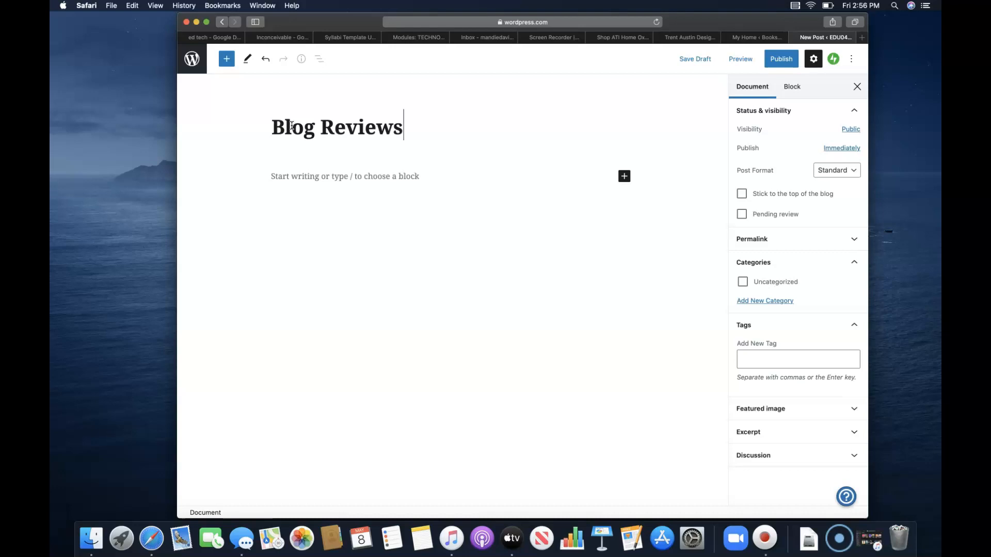
left_click(272, 176)
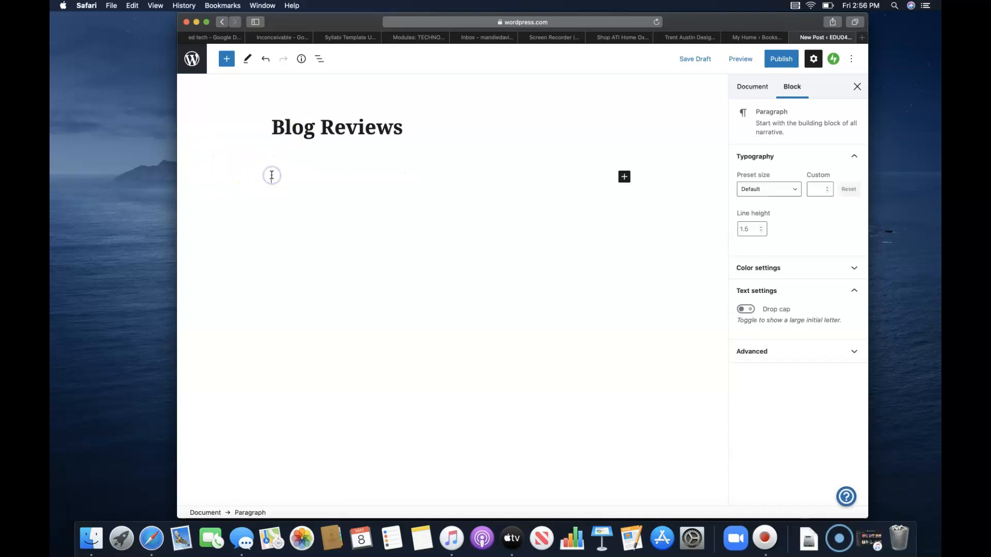
type(";kfadsf;sdajf;jadksjgajsd;fjoweuriransdlcnscsdfijaspigj'sjghsdgaioesrhfk")
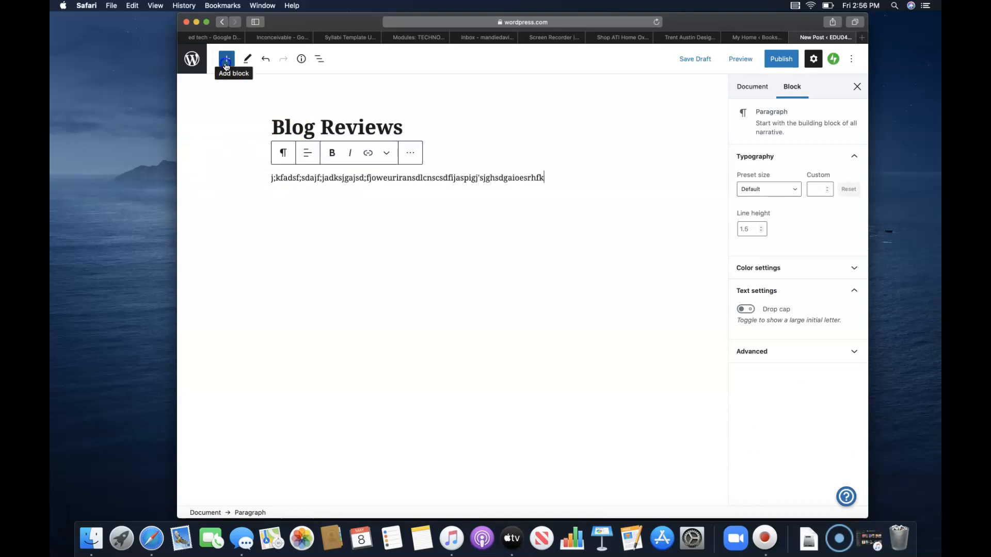
Step: Insert the description-and-image block pattern with the green leaf photo below the filler paragraph
left_click(225, 61)
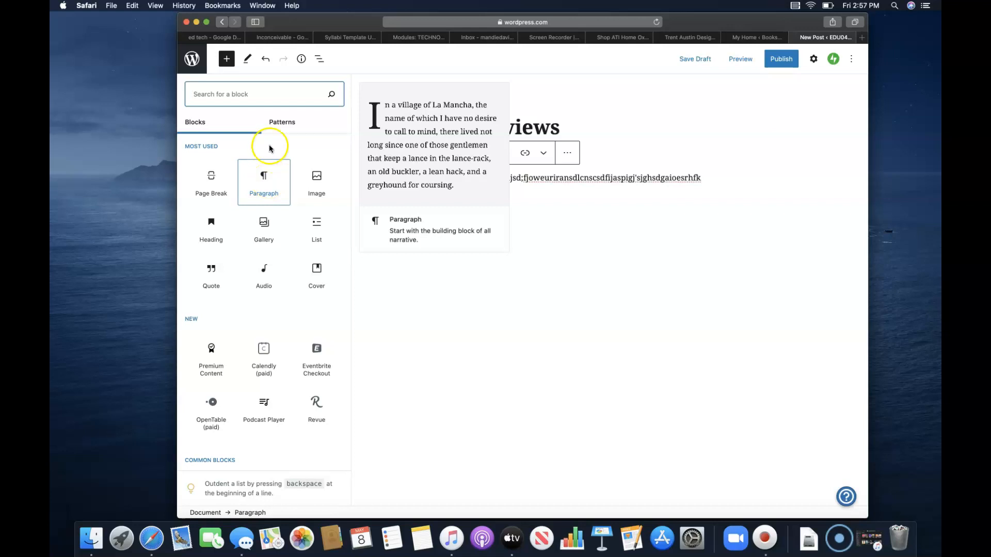
left_click(277, 123)
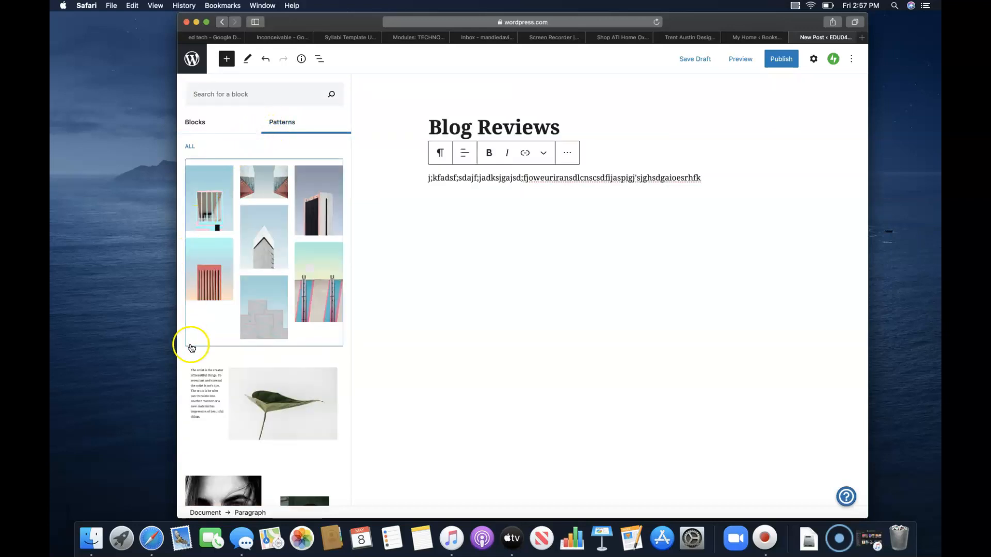
left_click(199, 410)
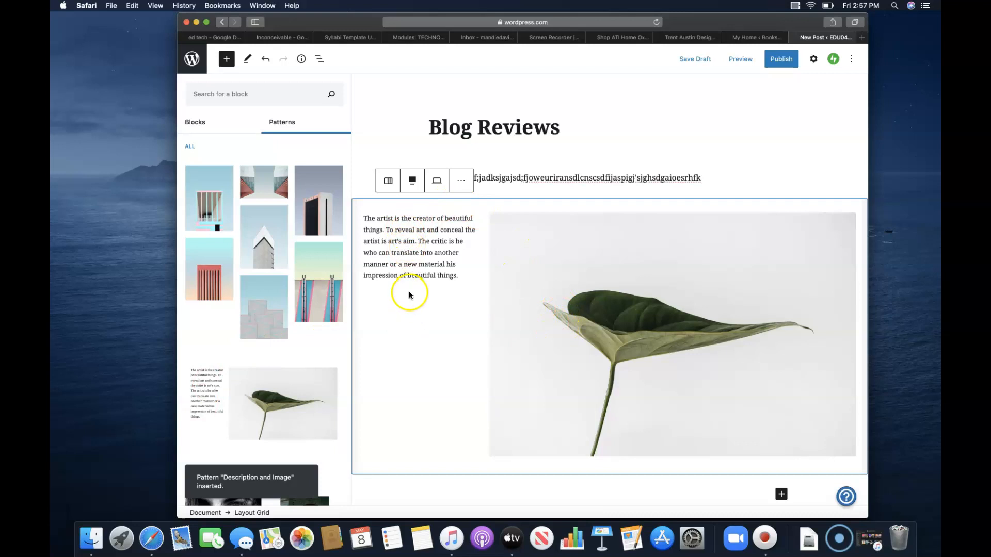
Step: Add an image block below the leaf pattern and examine its upload, media library and URL sources without choosing an image
left_click(199, 122)
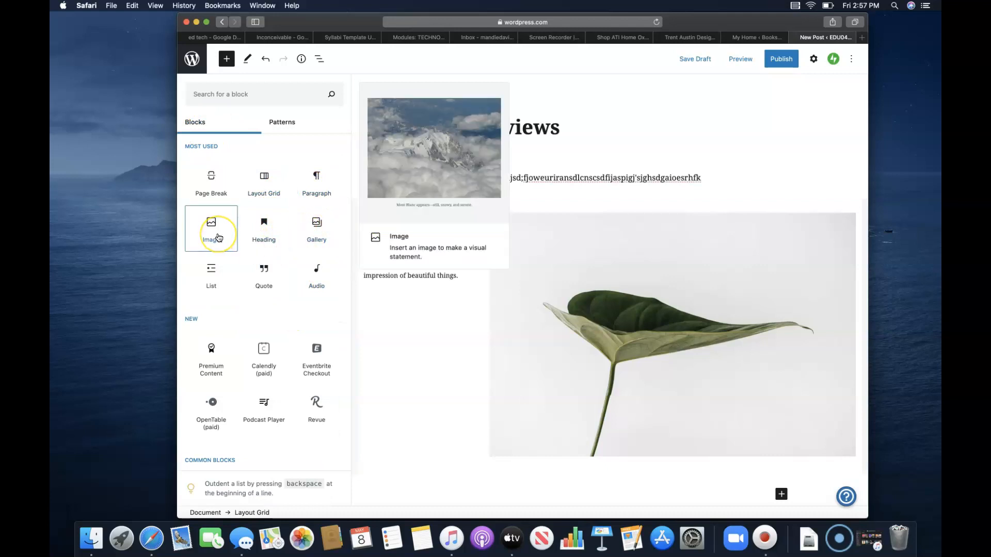
left_click(219, 238)
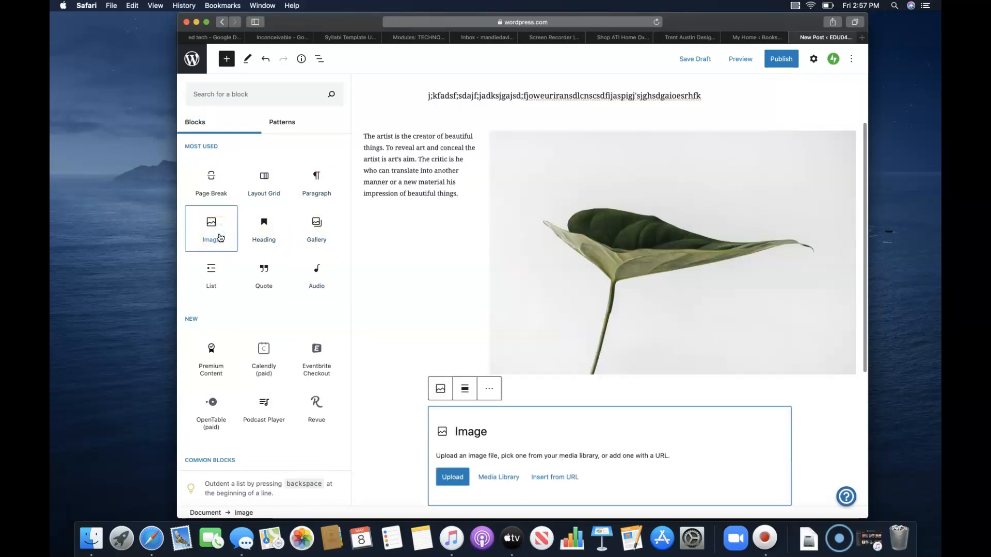
left_click(508, 487)
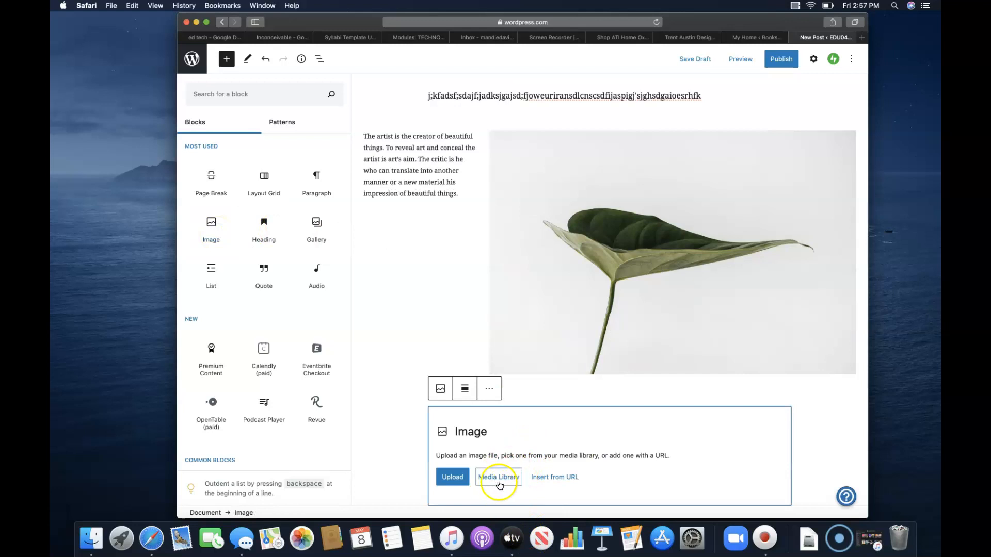
left_click(451, 479)
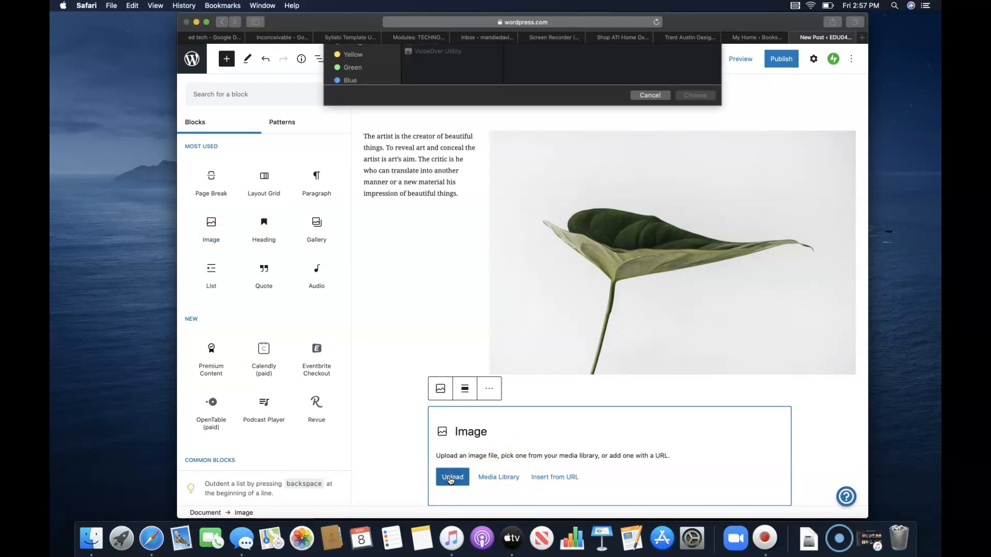
left_click(435, 191)
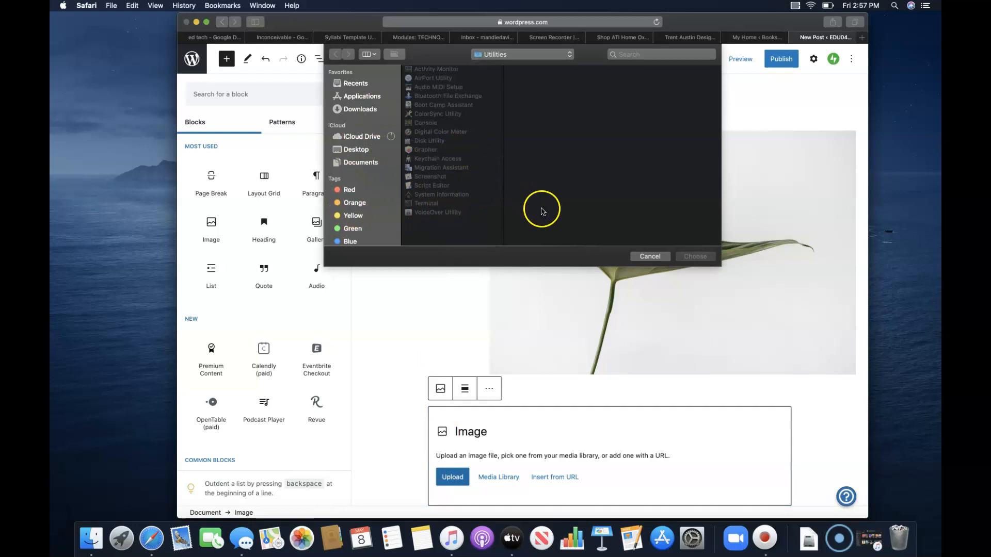
left_click(651, 257)
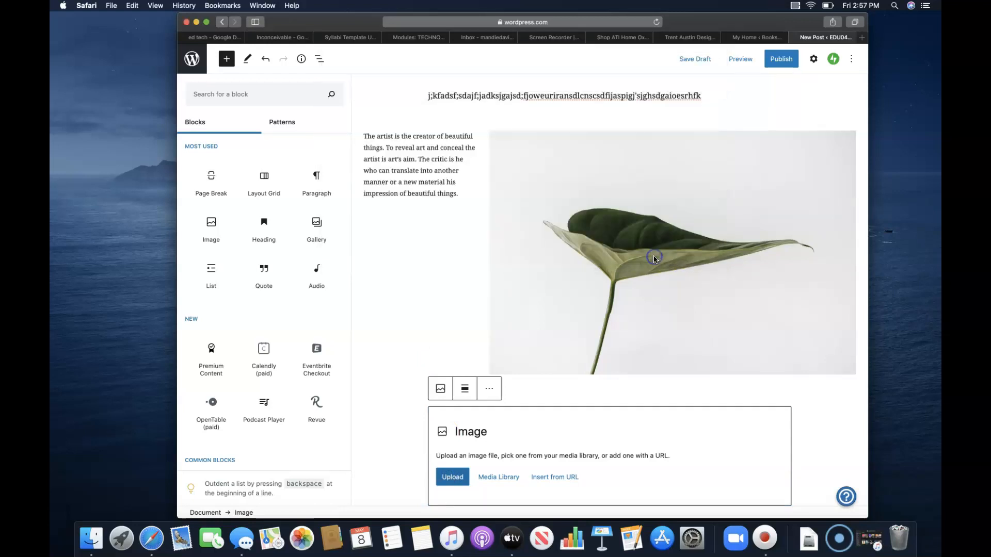
left_click(507, 481)
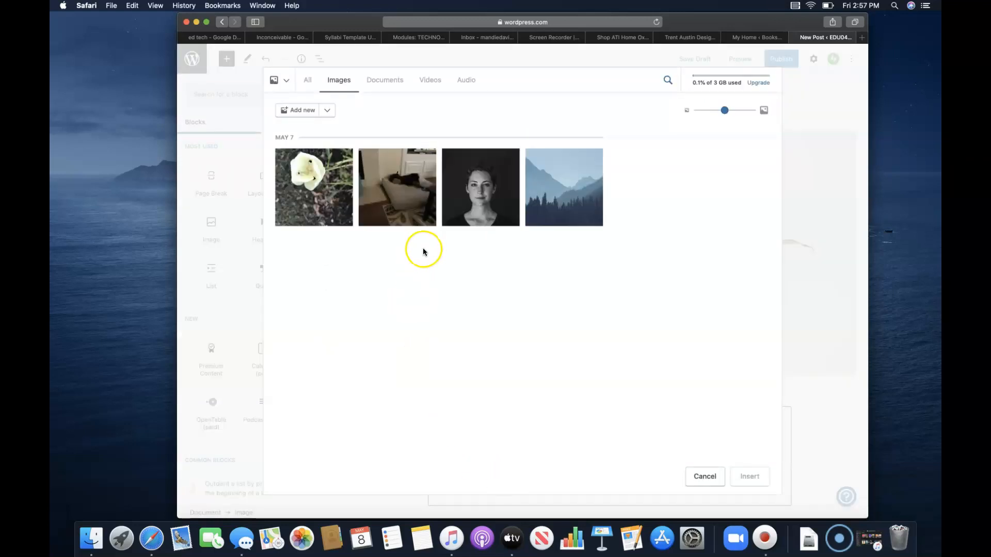
left_click(712, 475)
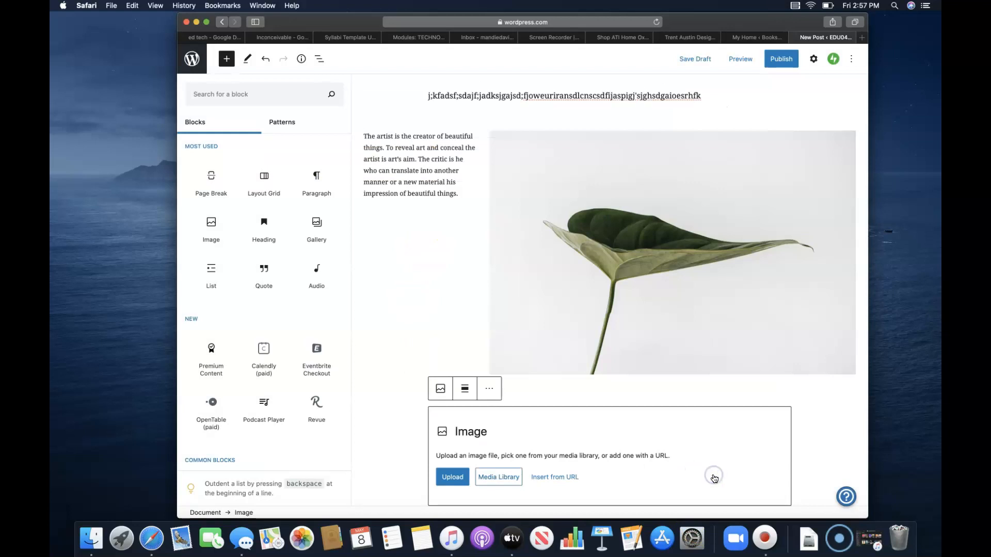
left_click(571, 480)
left_click(553, 508)
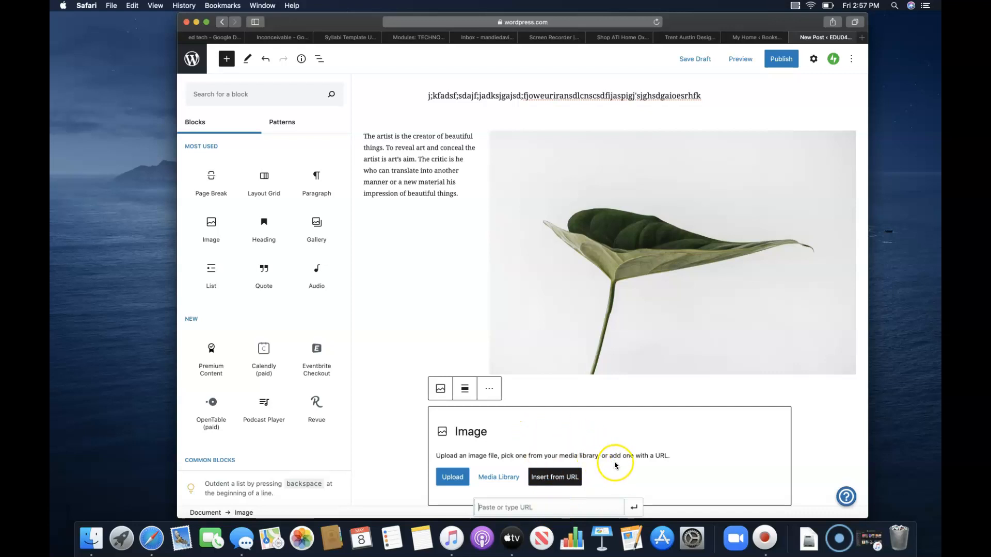
left_click(656, 442)
Step: Switch the empty image block to HTML editing and remove the block from the post
left_click(463, 390)
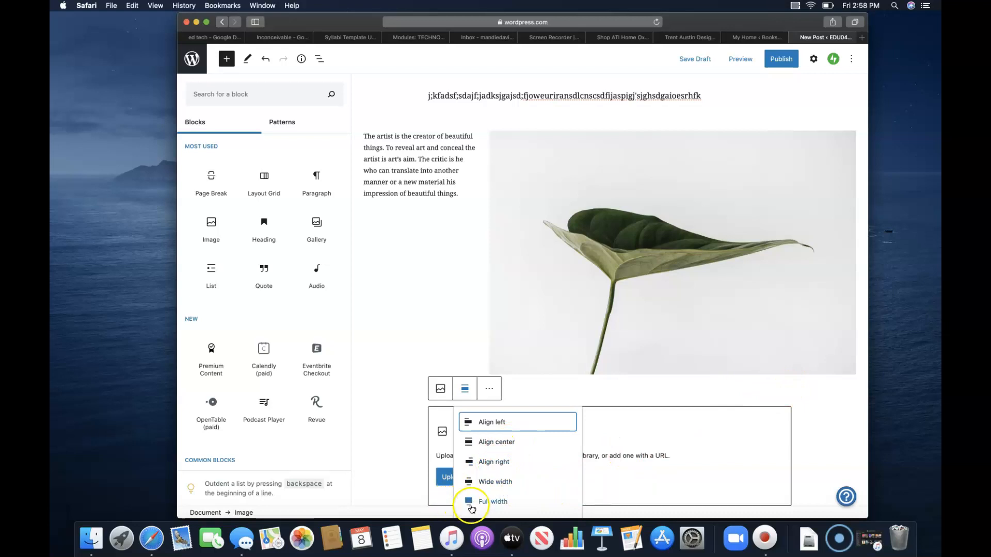
left_click(489, 389)
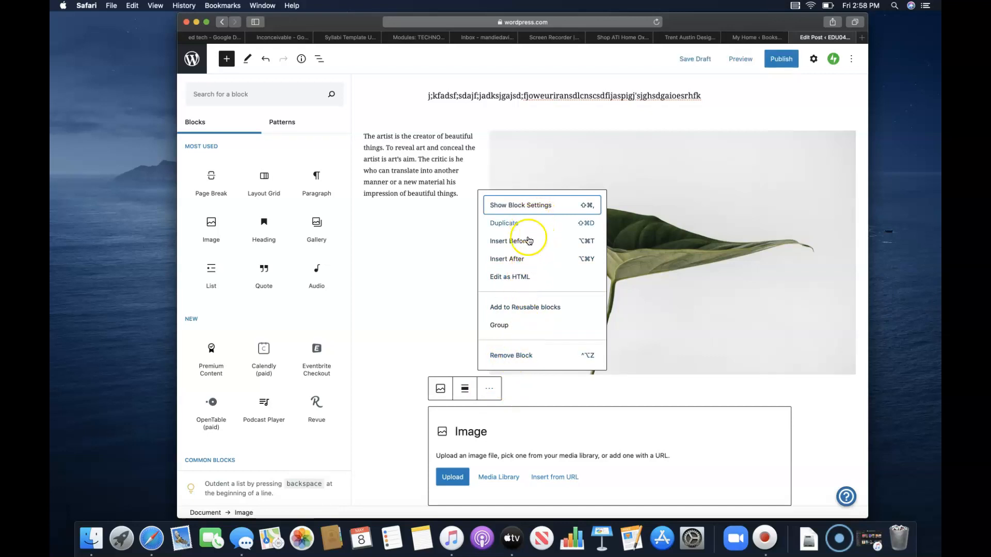
left_click(529, 279)
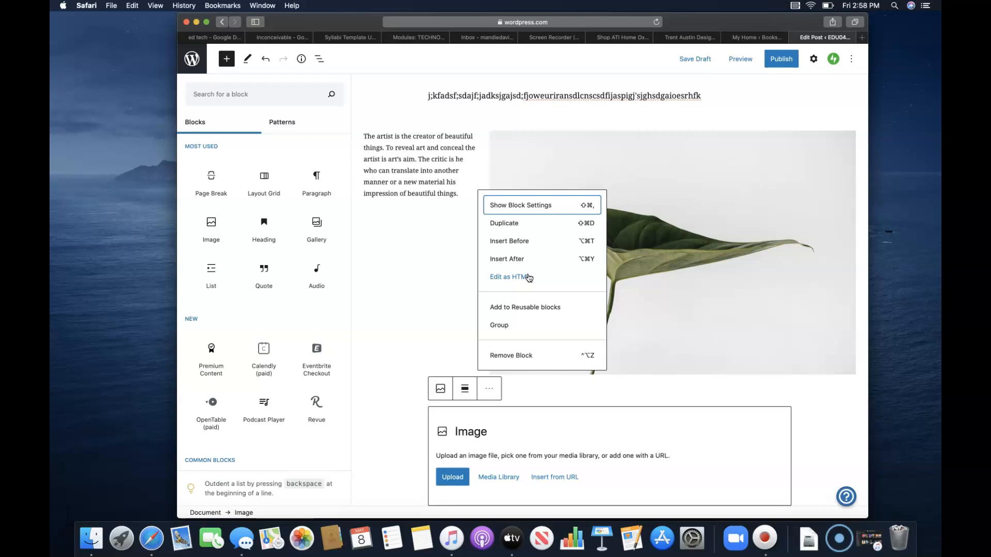
left_click(528, 277)
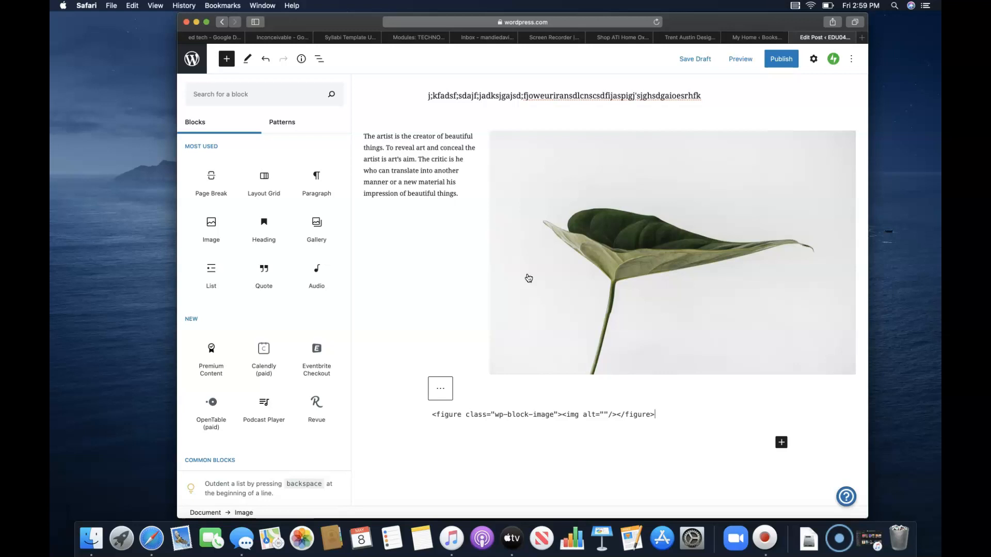
left_click(437, 387)
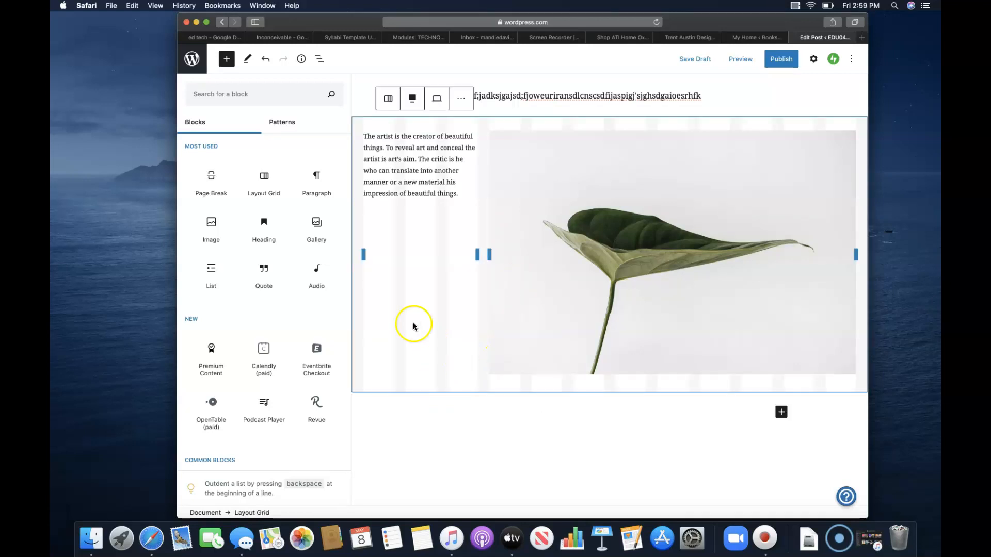
Step: Preview the leaf layout grid in its tablet and mobile layouts and remove the grid block from the post
left_click(464, 102)
left_click(437, 99)
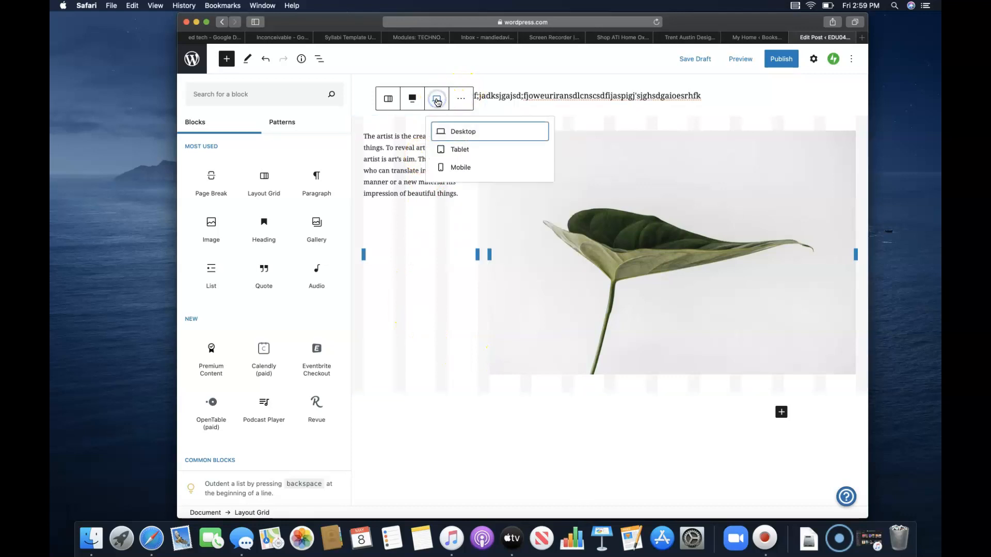
left_click(460, 151)
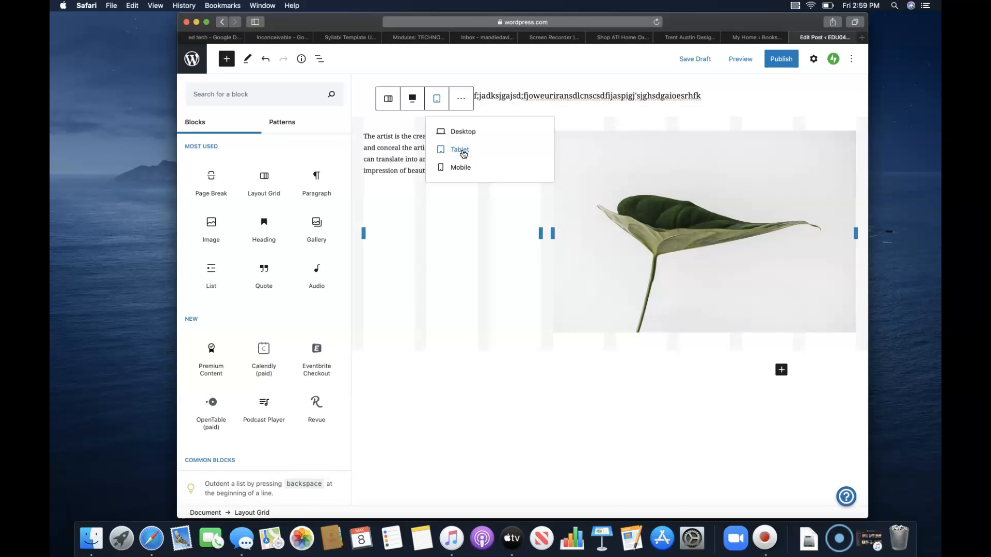
left_click(461, 167)
left_click(464, 135)
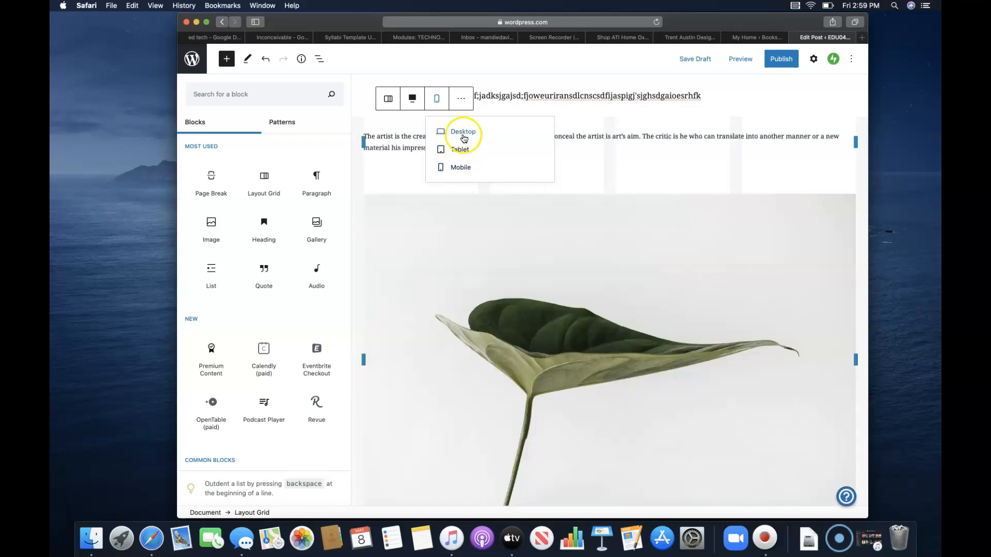
left_click(467, 165)
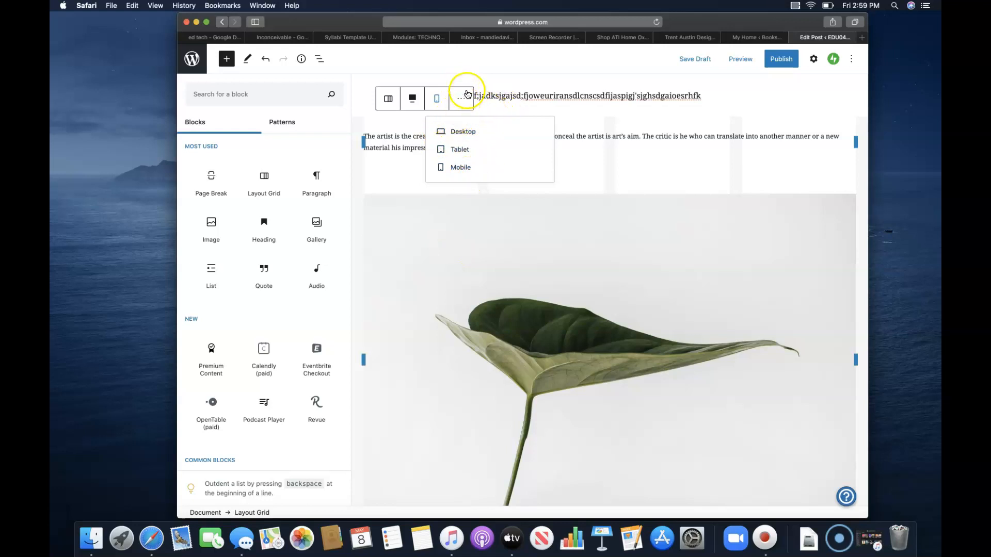
left_click(463, 98)
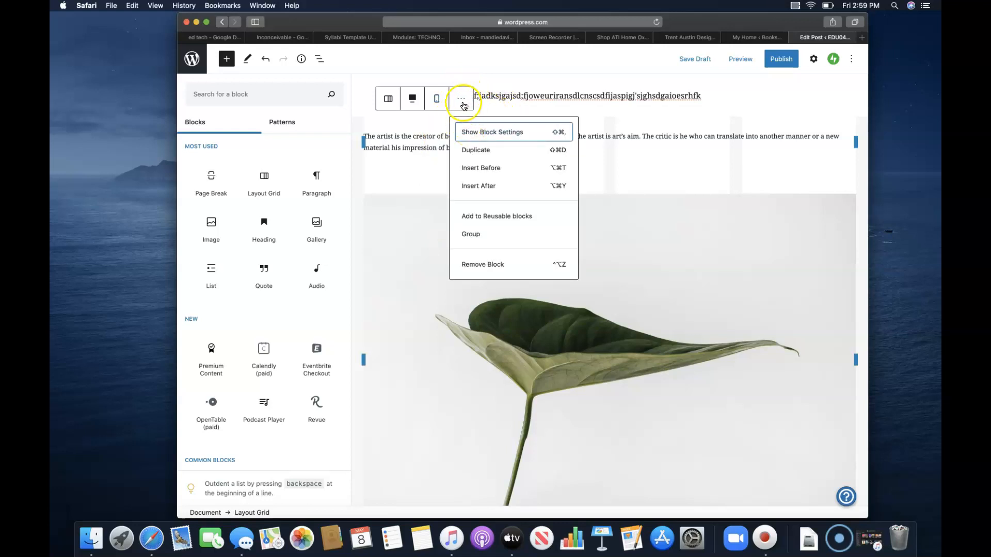
left_click(483, 265)
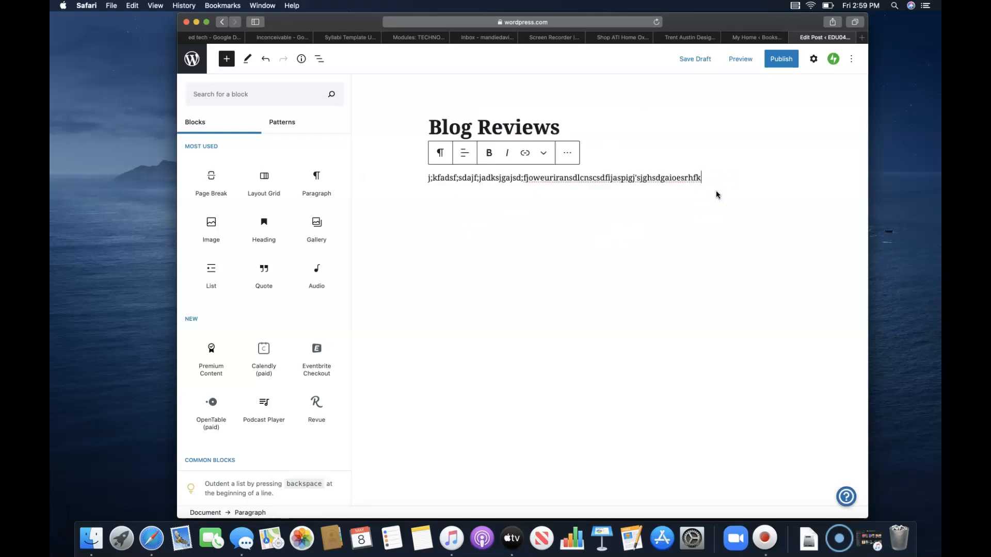
Step: Add two more filler paragraphs below the first, "jfas;dfljjdf;jad;sf" and "sdjkhfdsagioawero;ja;"
key("Return")
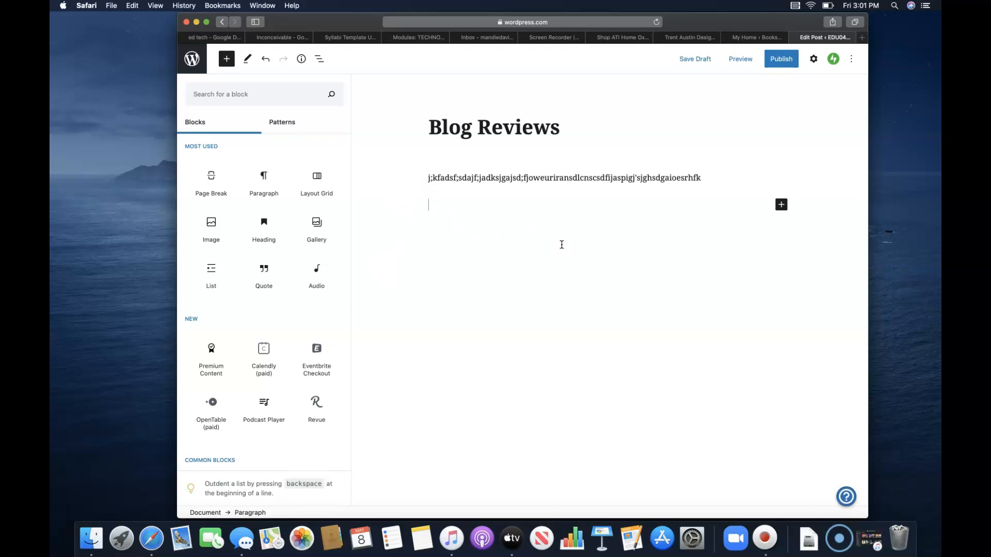
type("jfas;dfljjdf;jad;sf")
key("Return")
type("sdjkhfdsagioawero;ja;")
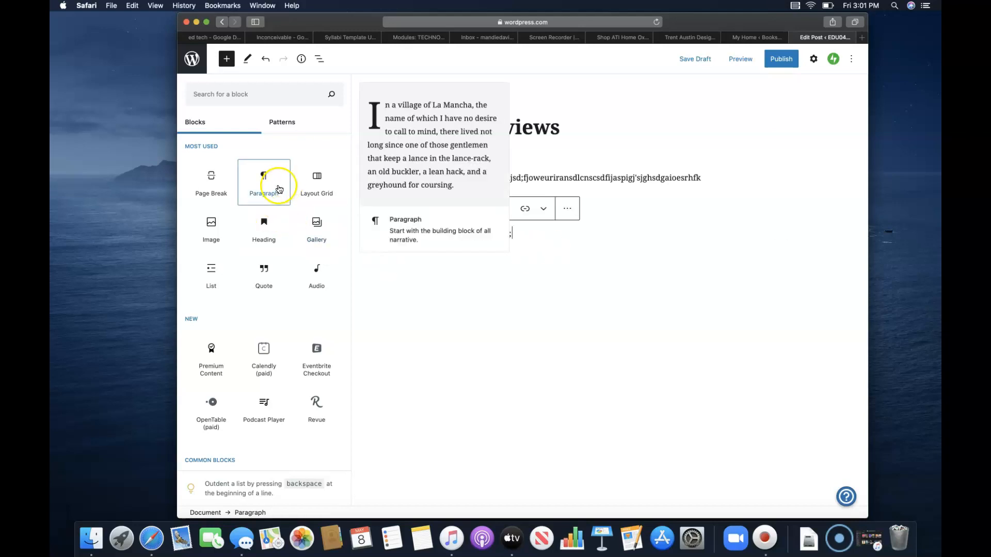
Step: Insert an empty image block below the last filler paragraph and place the text cursor back at that paragraph's end
left_click(215, 228)
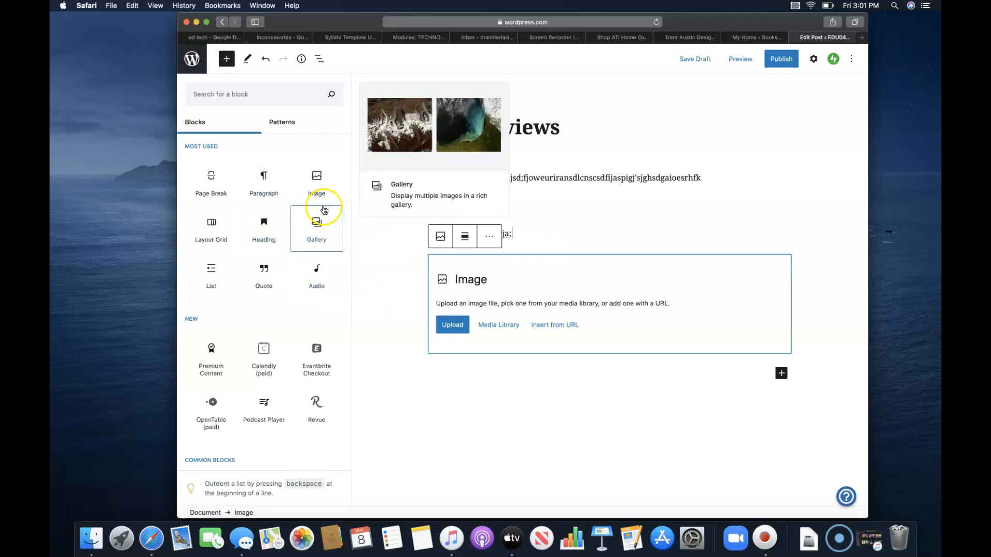
left_click(523, 237)
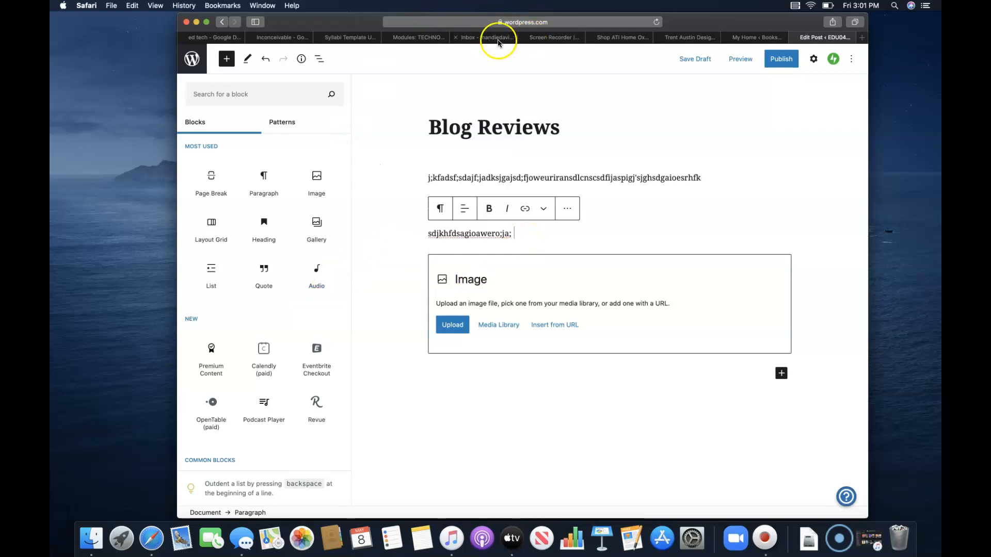
Step: Copy the web address of the open Screencast-O-Matic screen recorder page and return to the post being edited
left_click(532, 39)
left_click(560, 24)
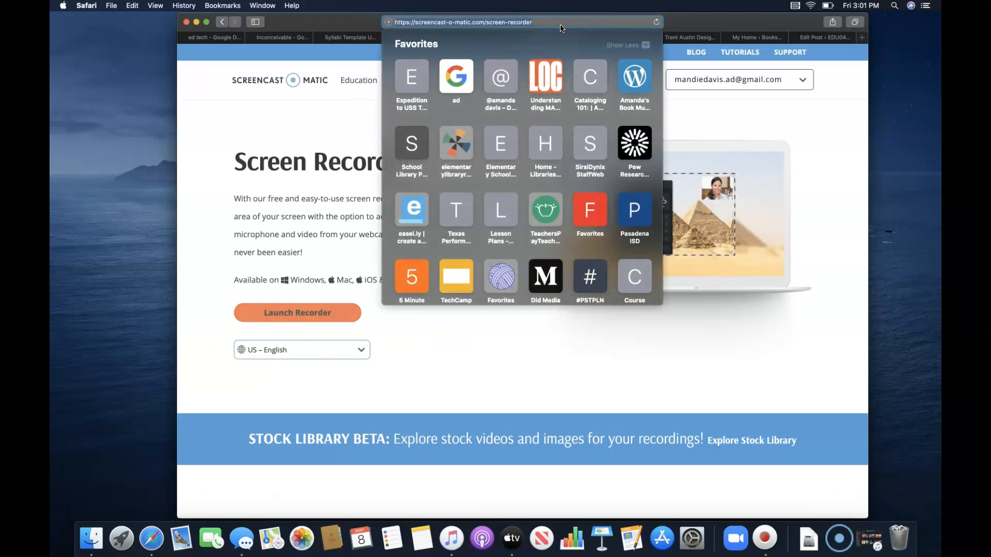
left_click(383, 241)
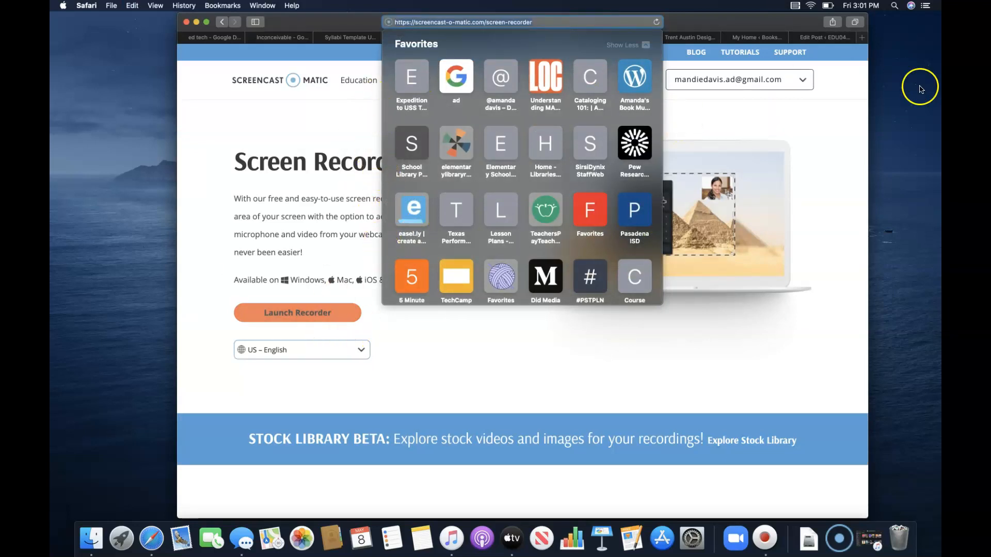
left_click(812, 38)
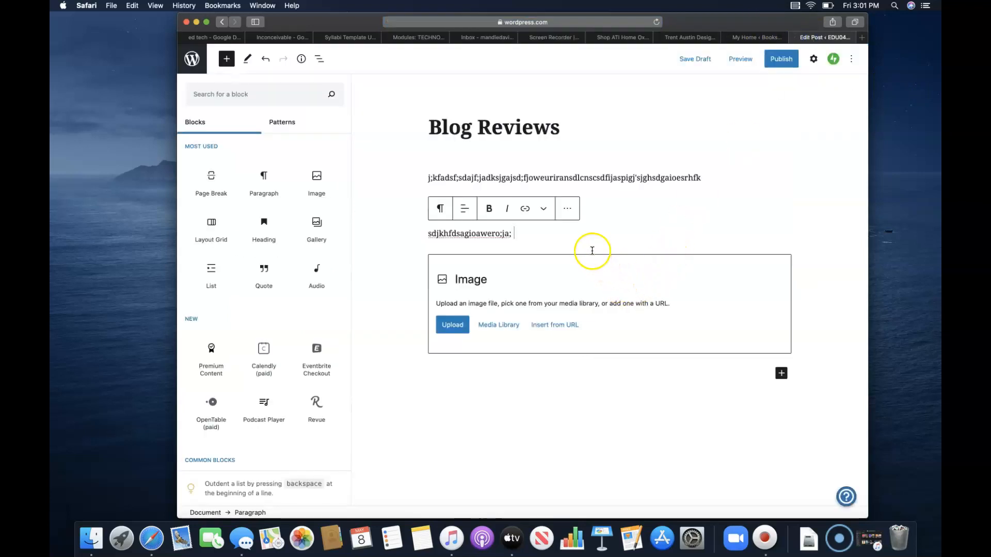
key("super+v")
left_click(516, 234)
left_click(525, 208)
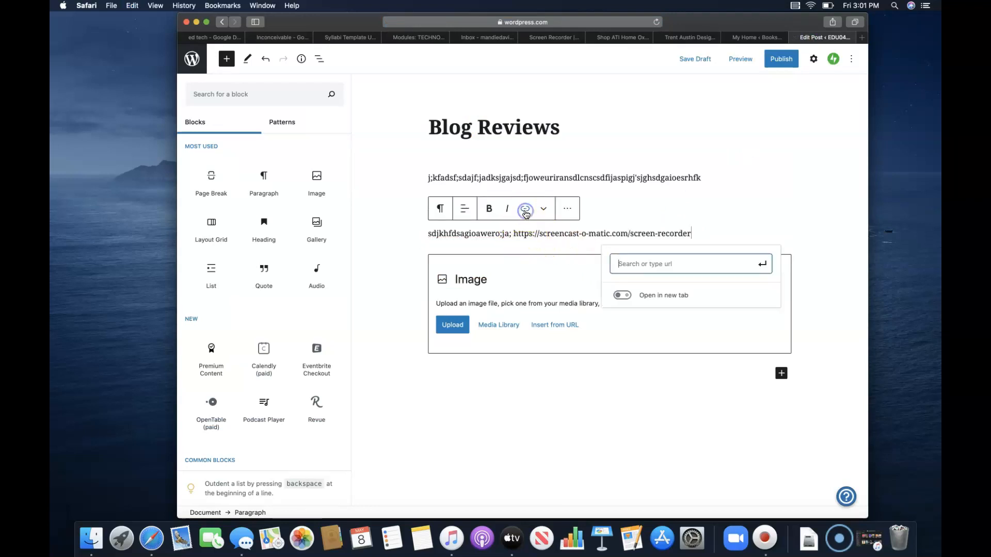
type("https://screencast-o-matic.com/screen-recorder")
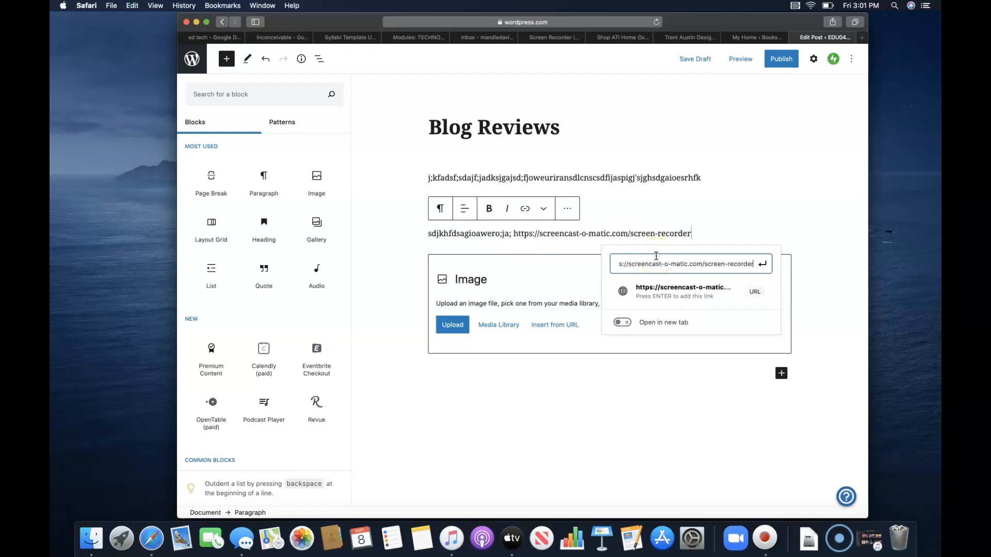
left_click_drag(692, 234, 539, 240)
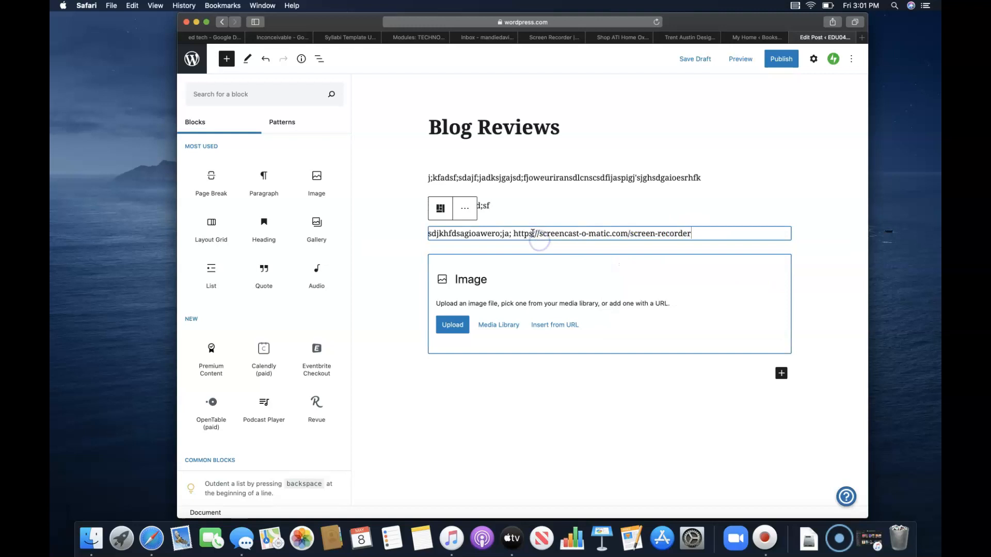
Step: Replace the entire third paragraph with the text "Screencast-O-Matic"
triple_click(531, 233)
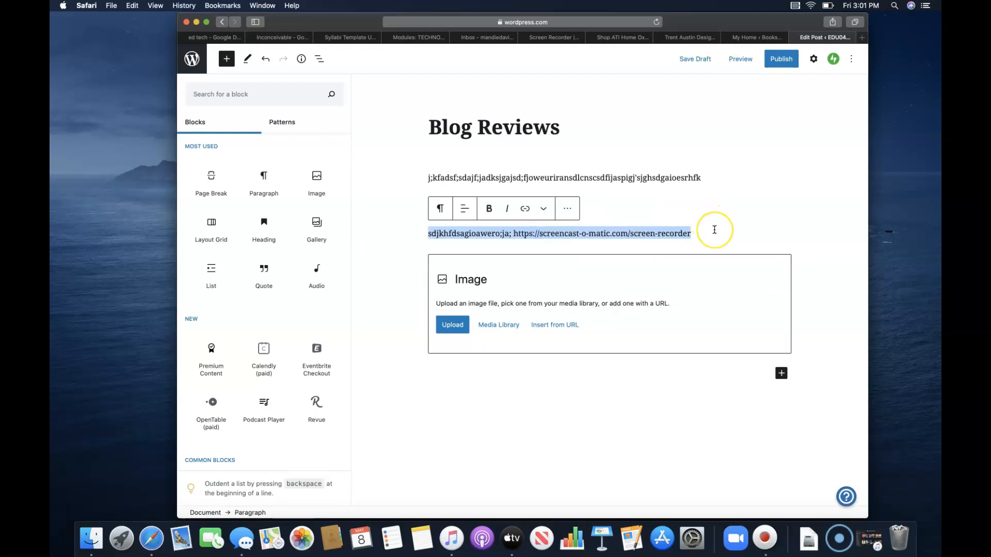
key("BackSpace")
type("Sc")
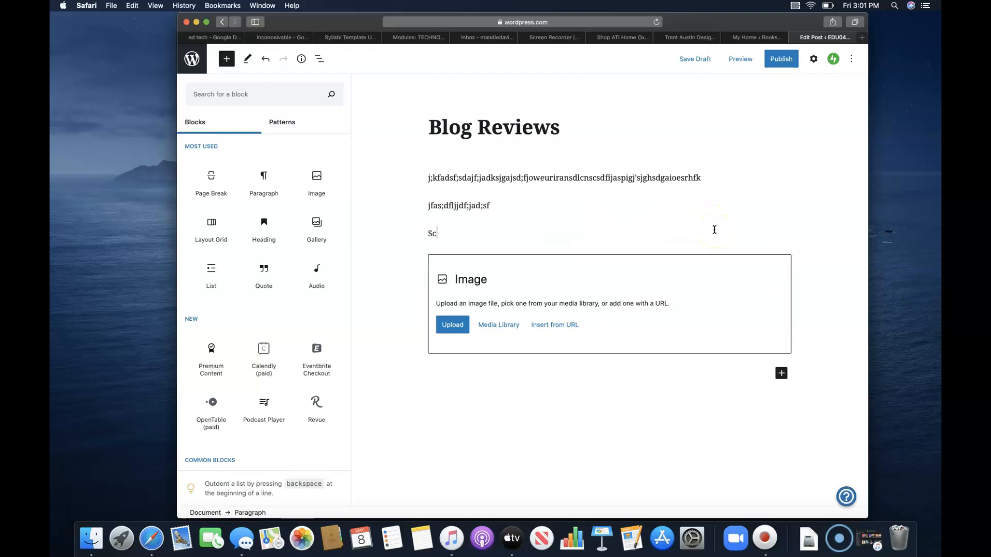
type("reencast-O-Matic")
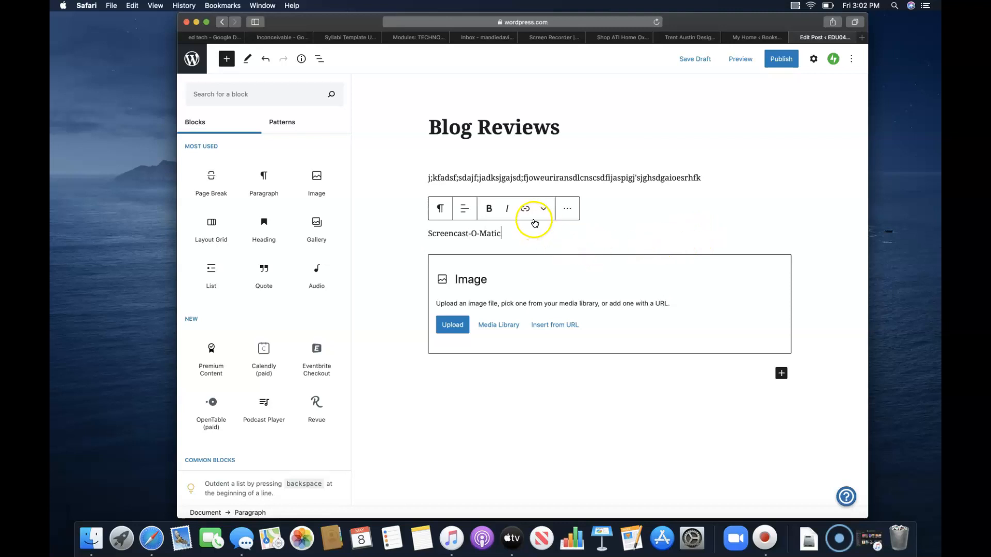
left_click(504, 237)
left_click_drag(504, 238, 429, 237)
left_click(527, 209)
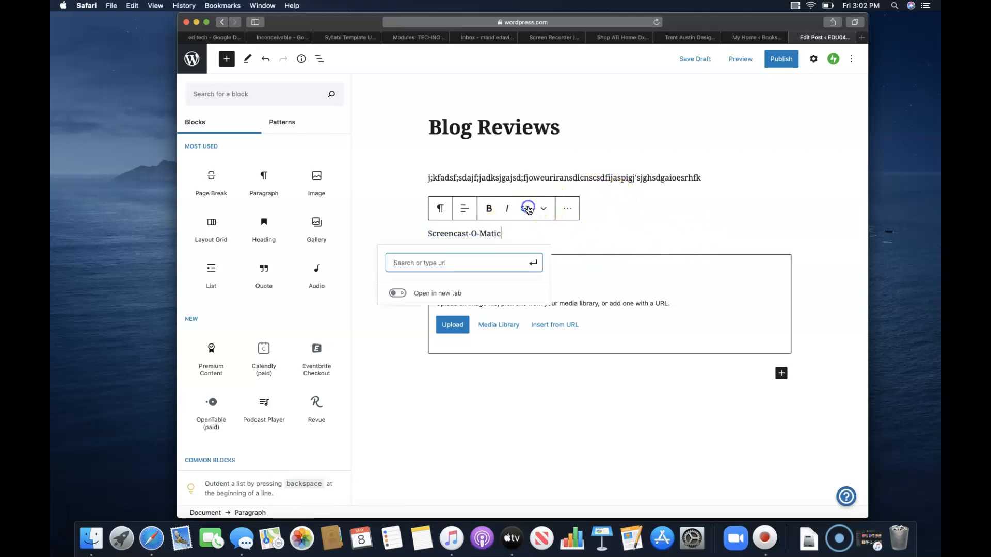
type("https://screencast-o-matic.com/screen-recorder")
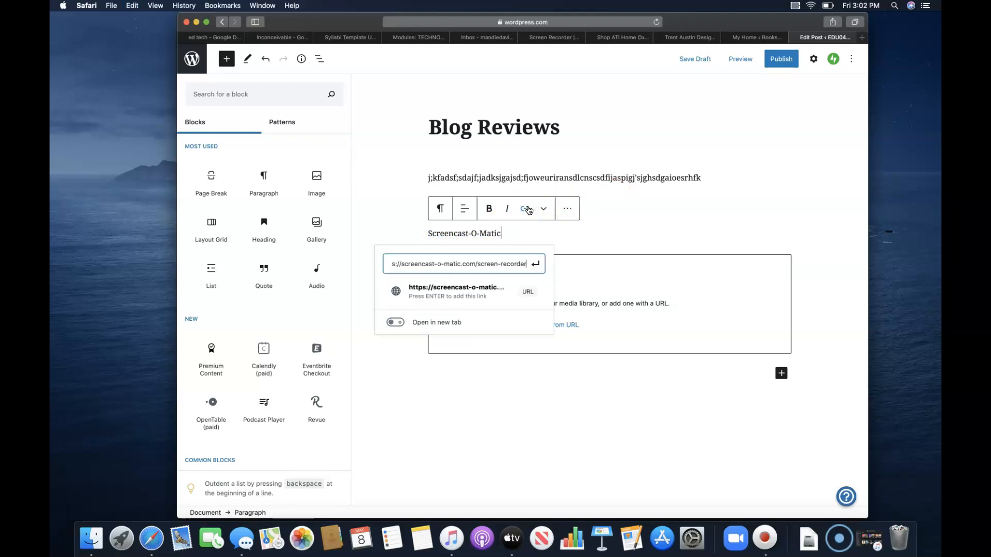
key("Return")
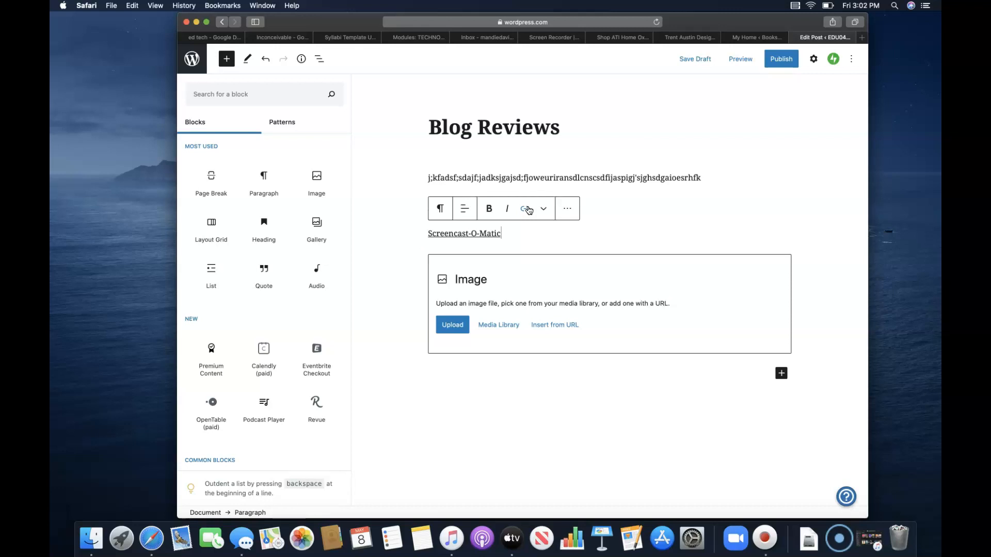
key("Return")
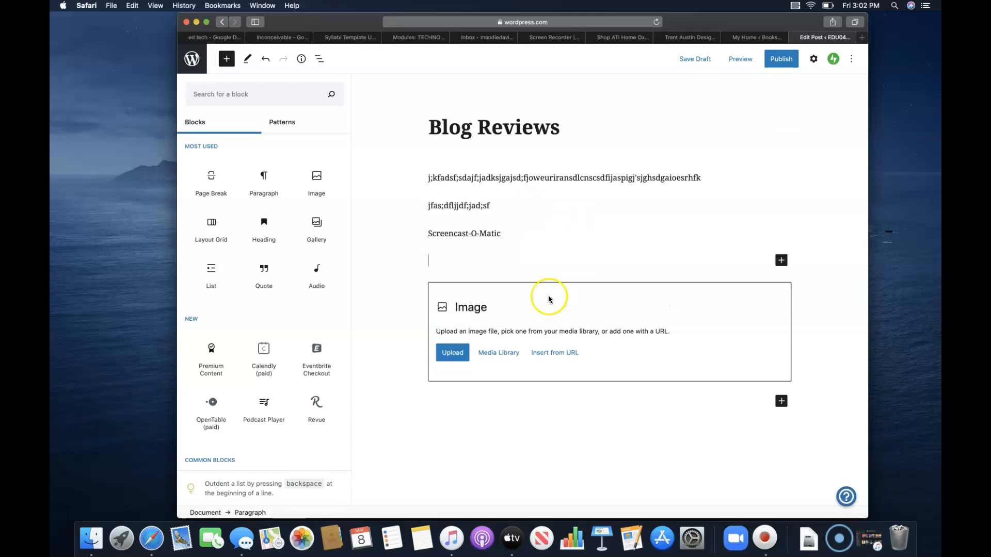
key("BackSpace")
Step: Add a filler paragraph below the empty image block reading "j;glkajs;jga;sjdgopenf;asd fjasd;"
left_click(463, 374)
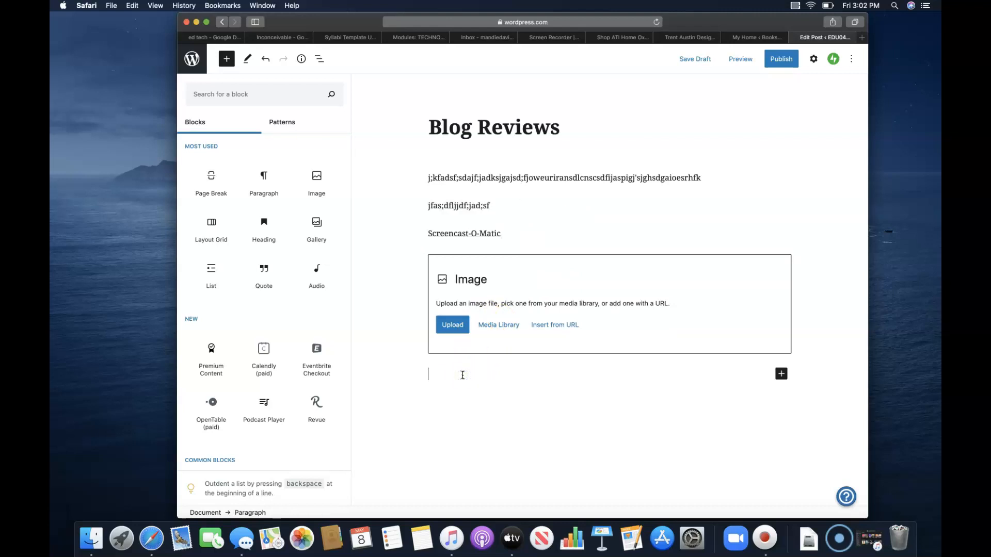
type("j;glkajs;jga;sjdgopenf;asd fjasd;")
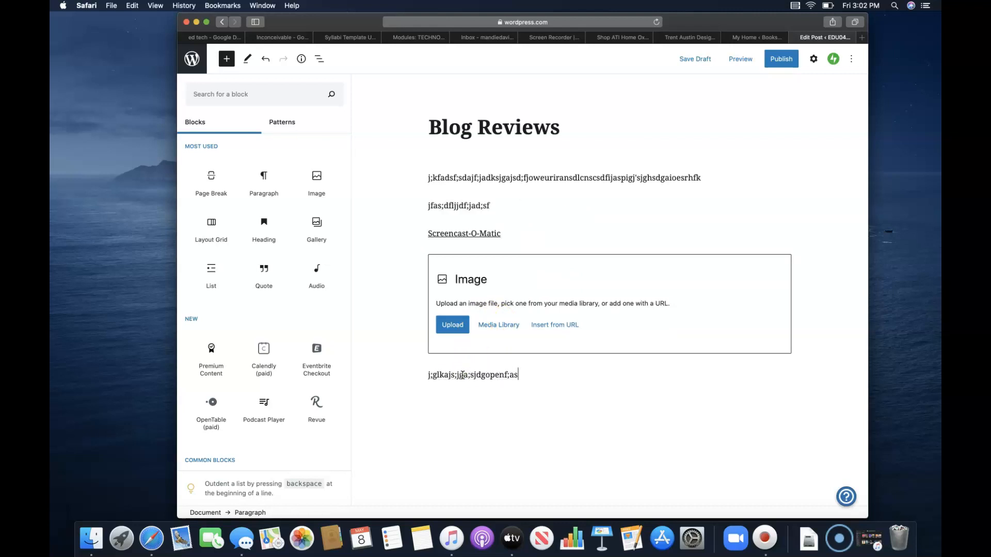